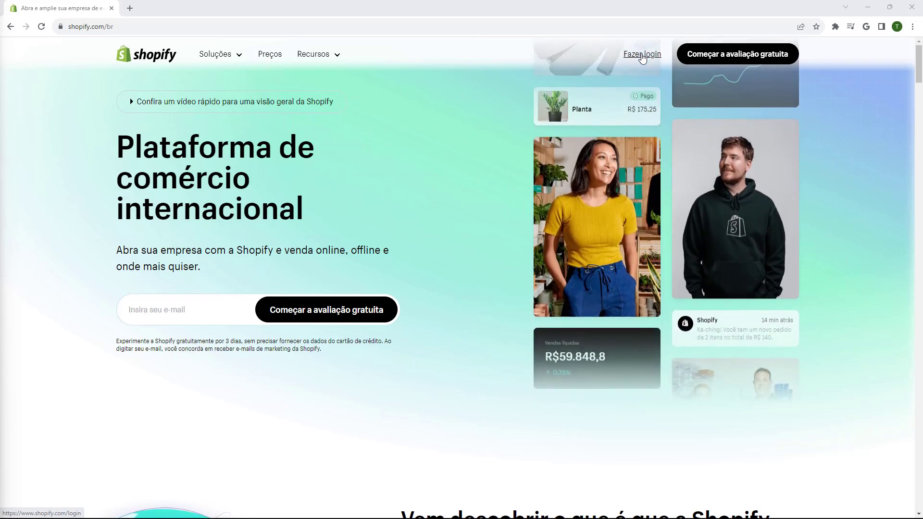
# Step: Sign in from shopify.com with 'Fazer login' to reach the store's admin dashboard
pyautogui.click(642, 54)
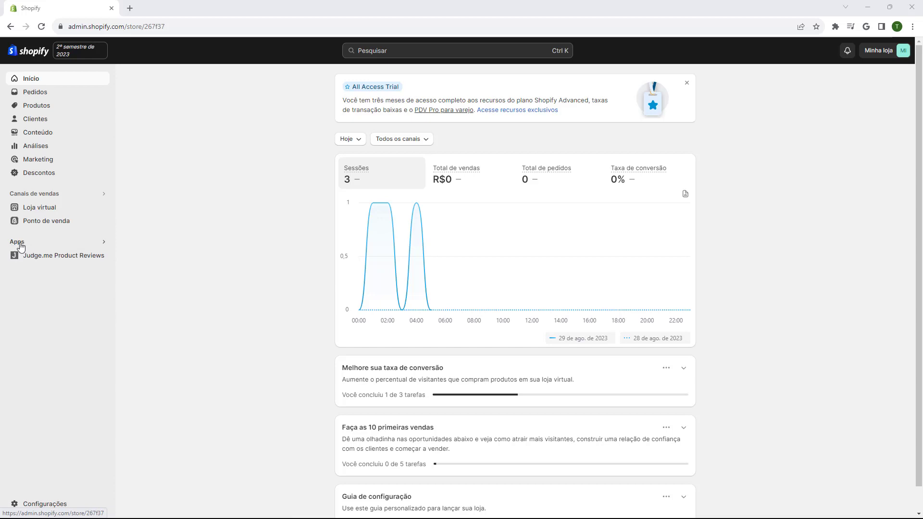
# Step: Show the store's installed apps from the Apps heading in the admin sidebar
pyautogui.click(18, 242)
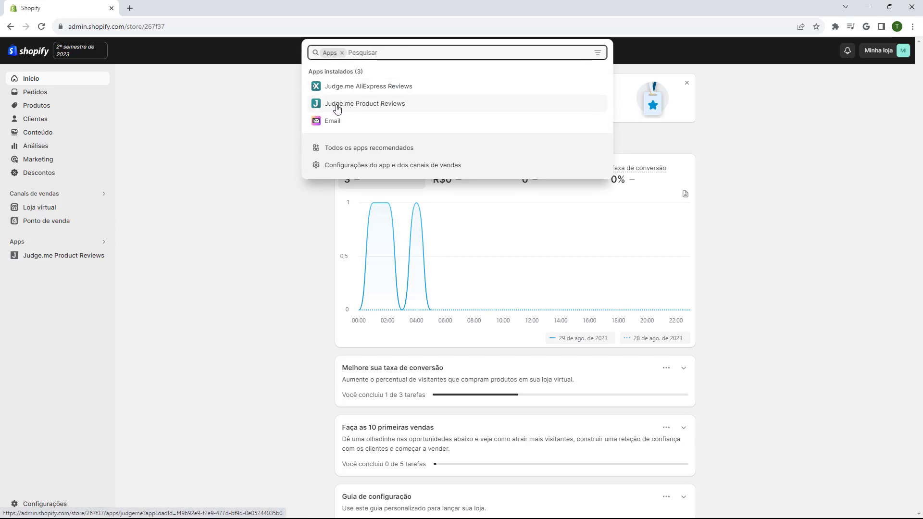
# Step: Launch Judge.me Product Reviews and go to its 'Gerenciar Avaliações' page
pyautogui.click(409, 105)
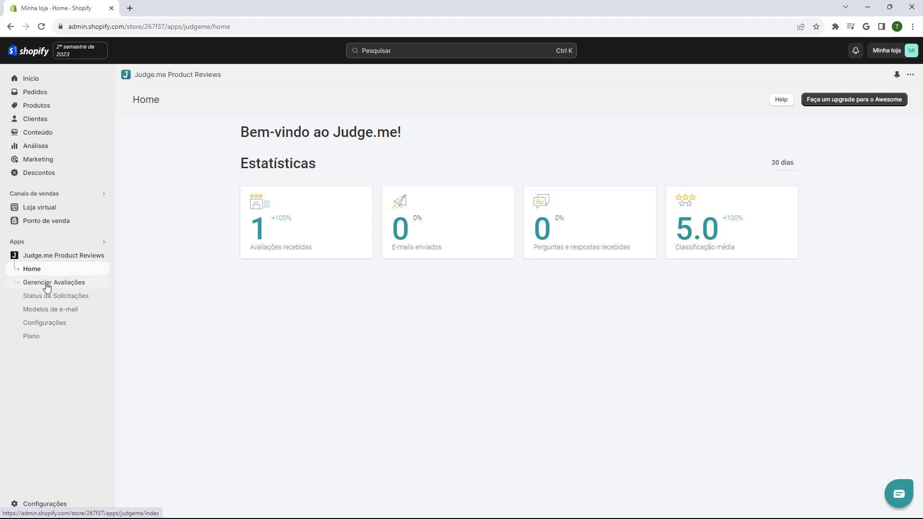
pyautogui.click(47, 287)
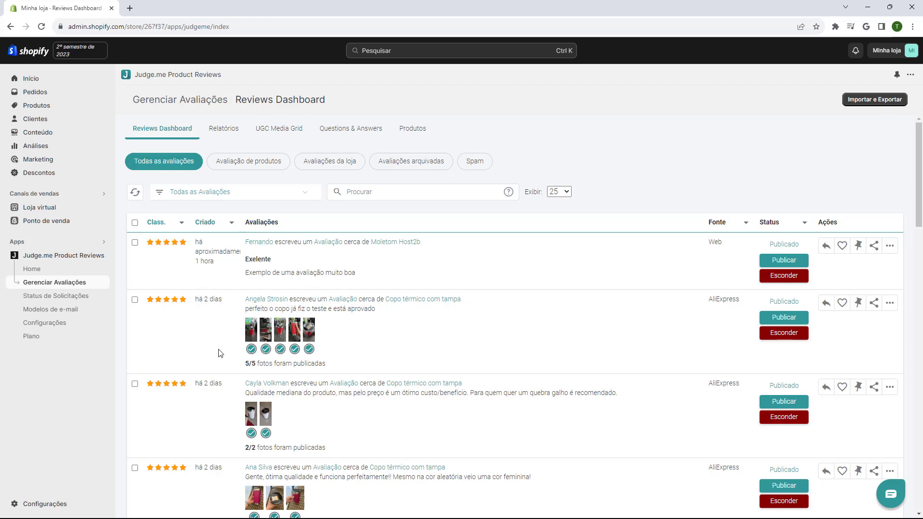
pyautogui.click(221, 193)
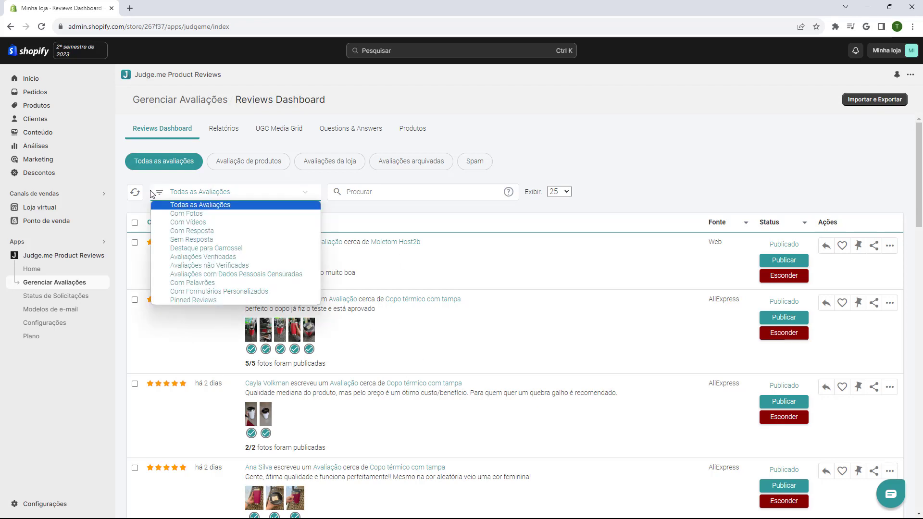
pyautogui.click(229, 204)
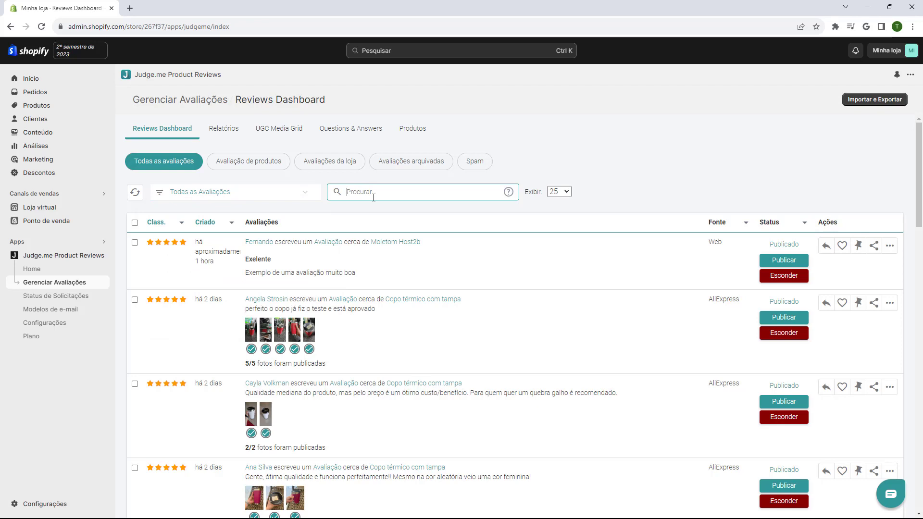
pyautogui.click(226, 192)
pyautogui.click(225, 194)
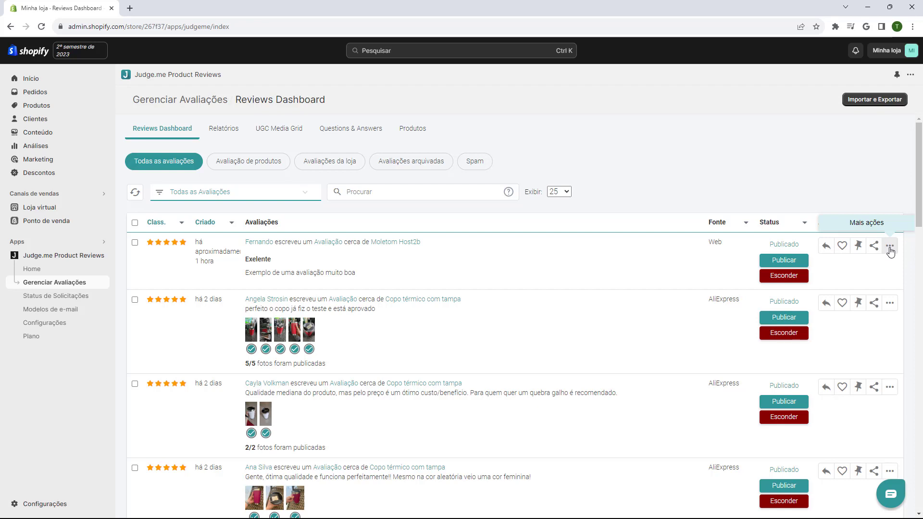
pyautogui.click(890, 247)
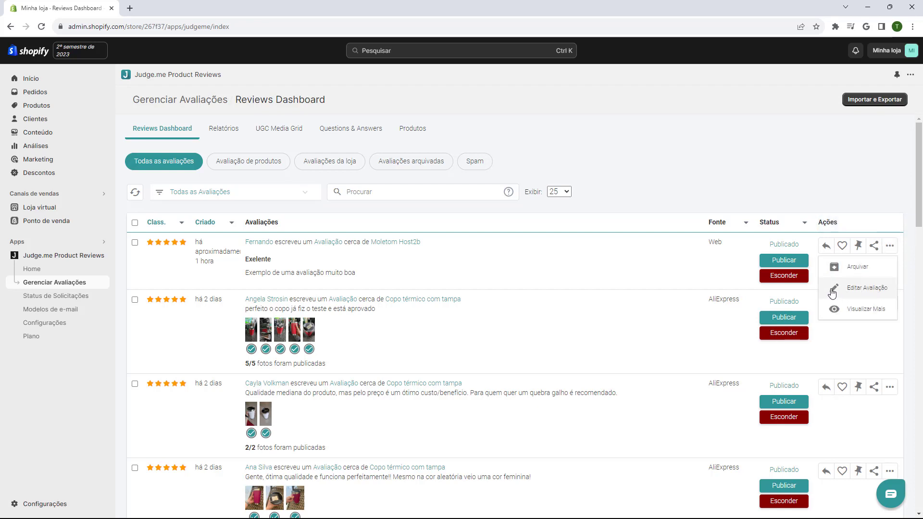
pyautogui.click(864, 289)
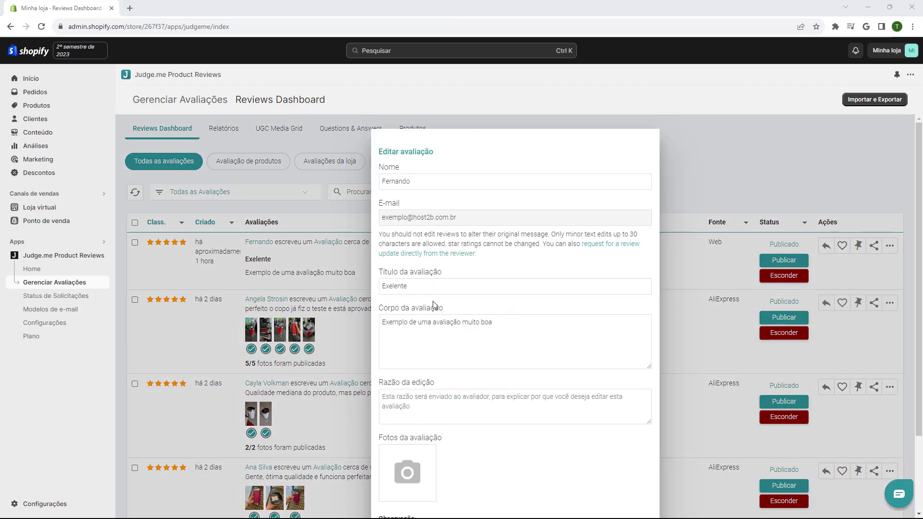
pyautogui.scroll(-3, 476, 261)
pyautogui.scroll(3, 476, 262)
pyautogui.scroll(-1, 399, 282)
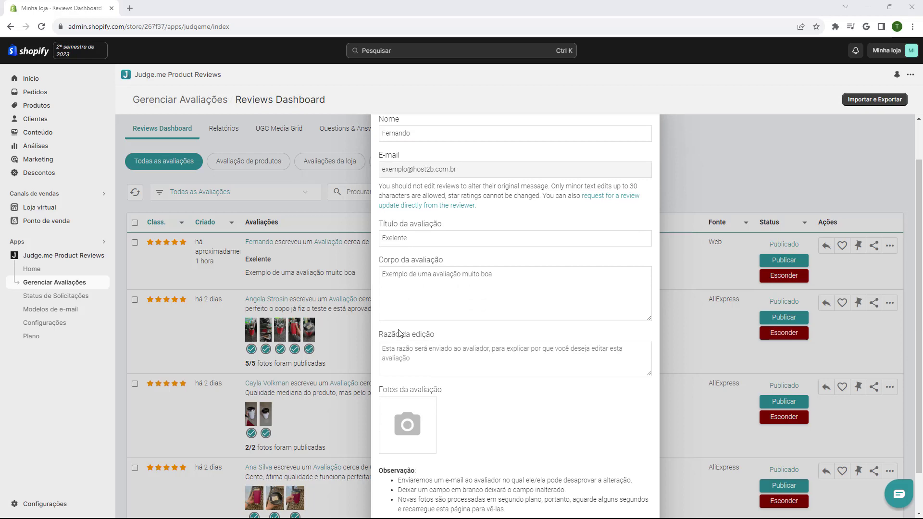
pyautogui.scroll(1, 400, 334)
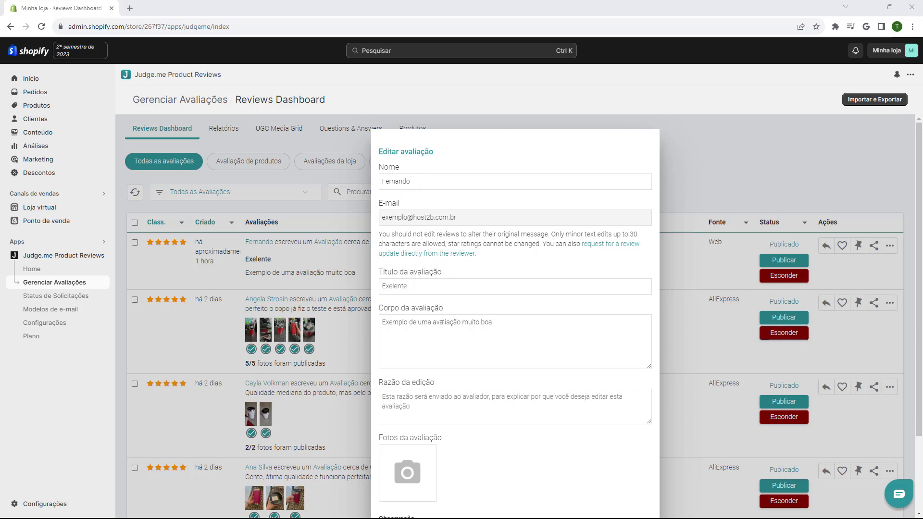
pyautogui.scroll(-2, 442, 325)
pyautogui.click(414, 309)
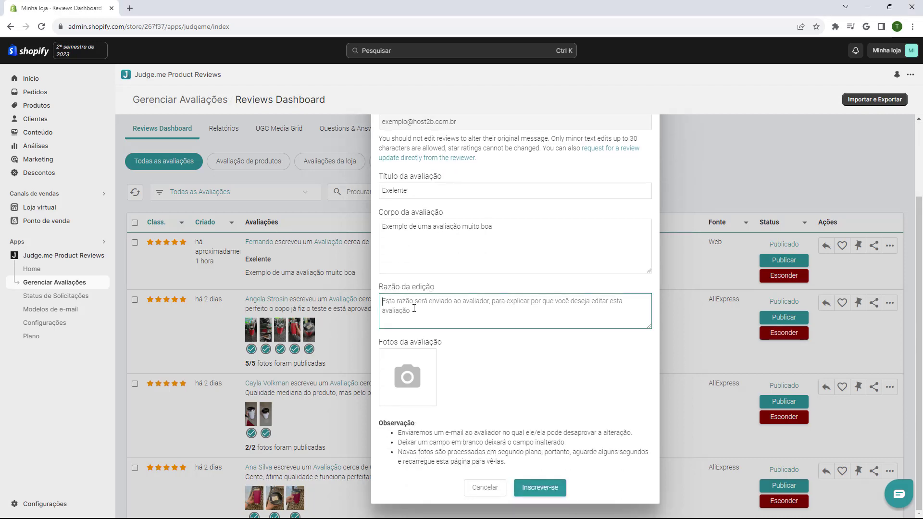
pyautogui.scroll(2, 460, 362)
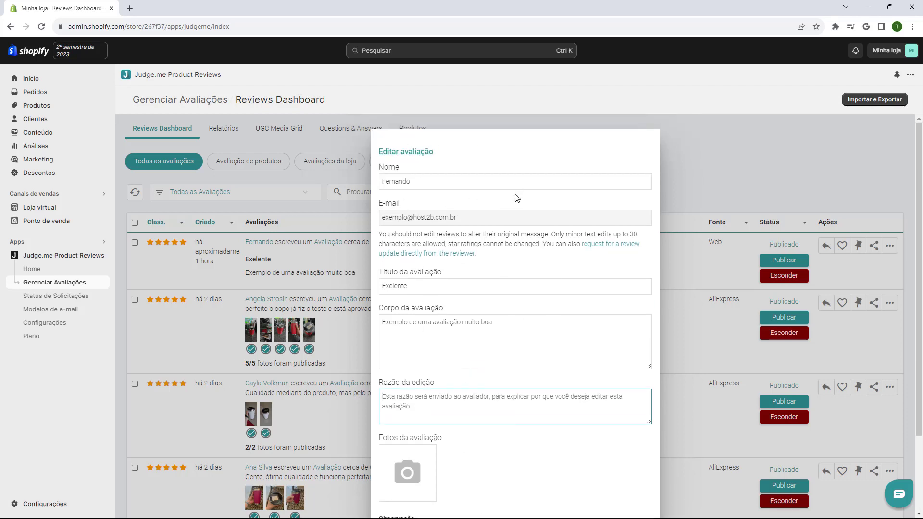
pyautogui.scroll(-3, 470, 433)
pyautogui.click(481, 486)
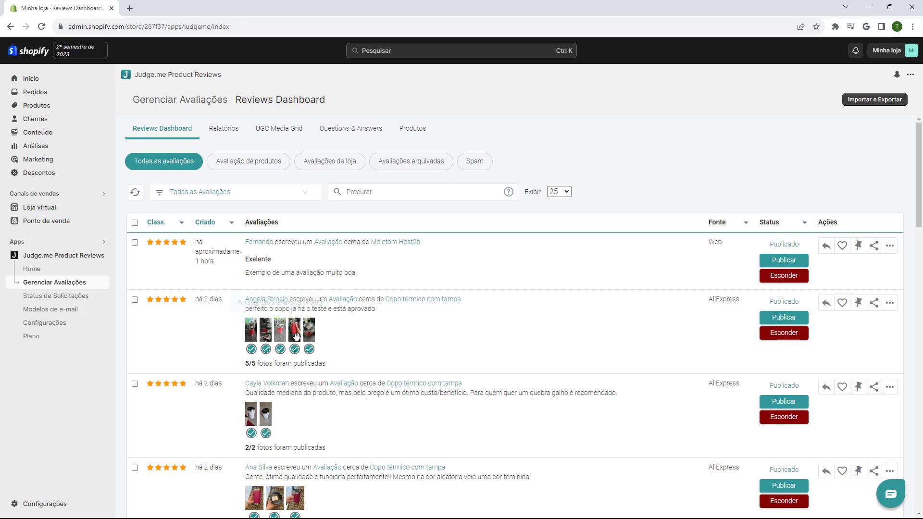
# Step: Open the edit form for the second review, about Copo térmico com tampa
pyautogui.click(890, 303)
pyautogui.click(856, 348)
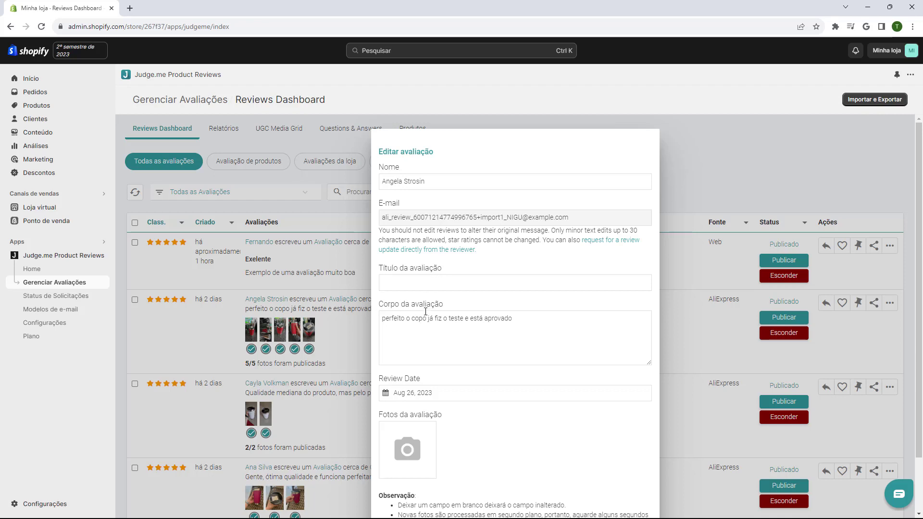
pyautogui.scroll(-2, 414, 327)
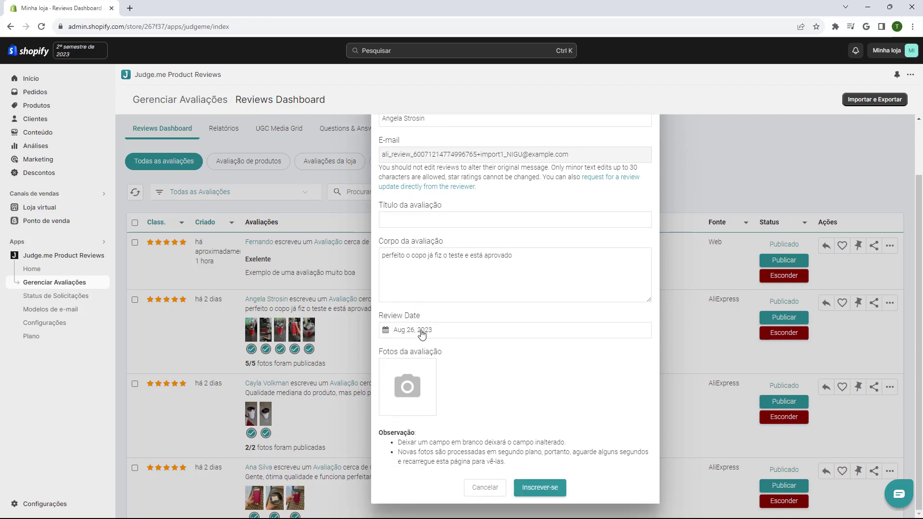
pyautogui.scroll(2, 422, 333)
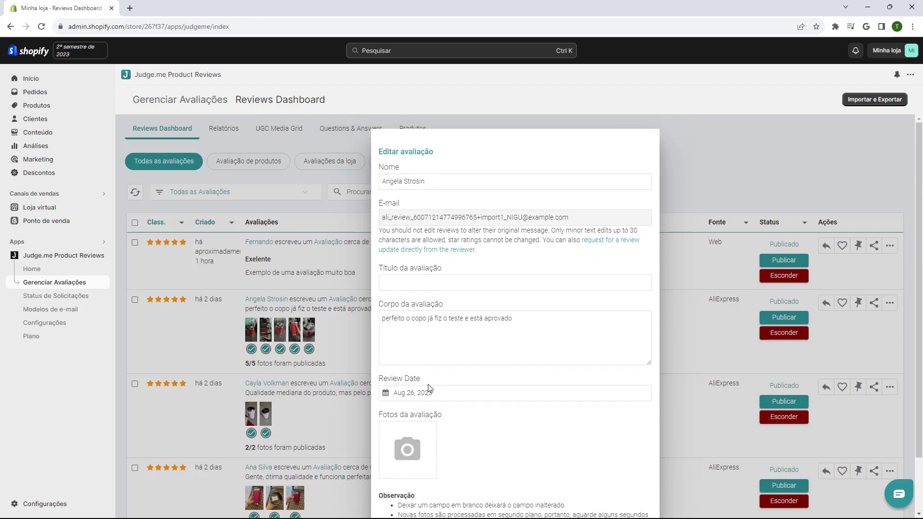
pyautogui.click(421, 324)
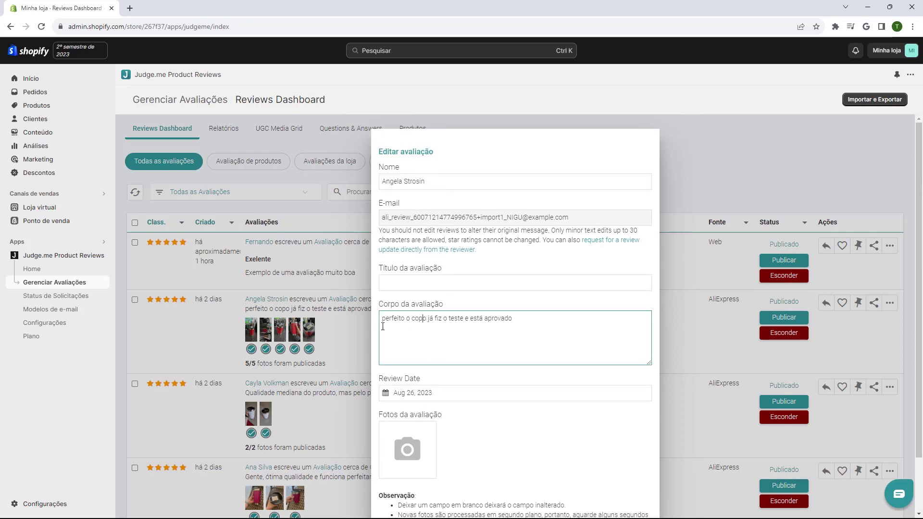
pyautogui.moveTo(383, 326); pyautogui.dragTo(544, 328)
pyautogui.click(501, 337)
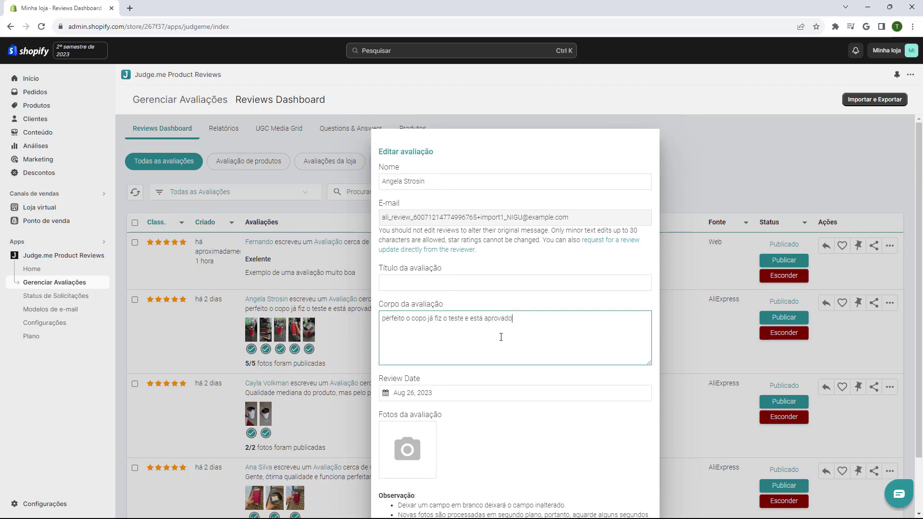
# Step: Replace the reviewer's Nome with the new author name and save the edited review
pyautogui.tripleClick(400, 181)
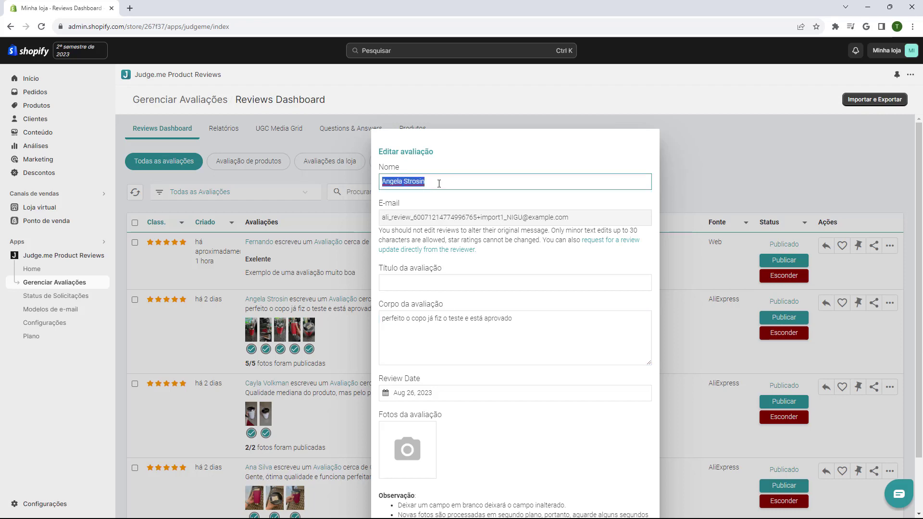
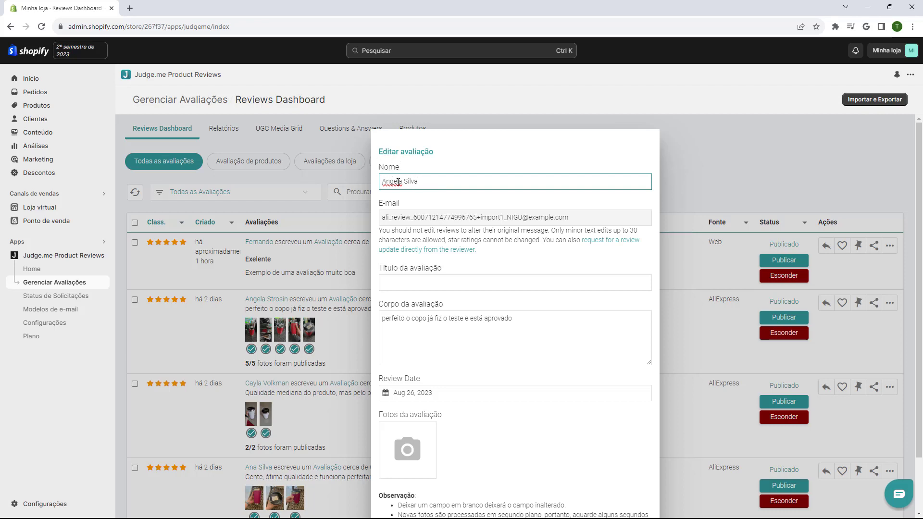
pyautogui.click(391, 318)
pyautogui.moveTo(407, 319); pyautogui.dragTo(412, 267)
pyautogui.scroll(-2, 464, 330)
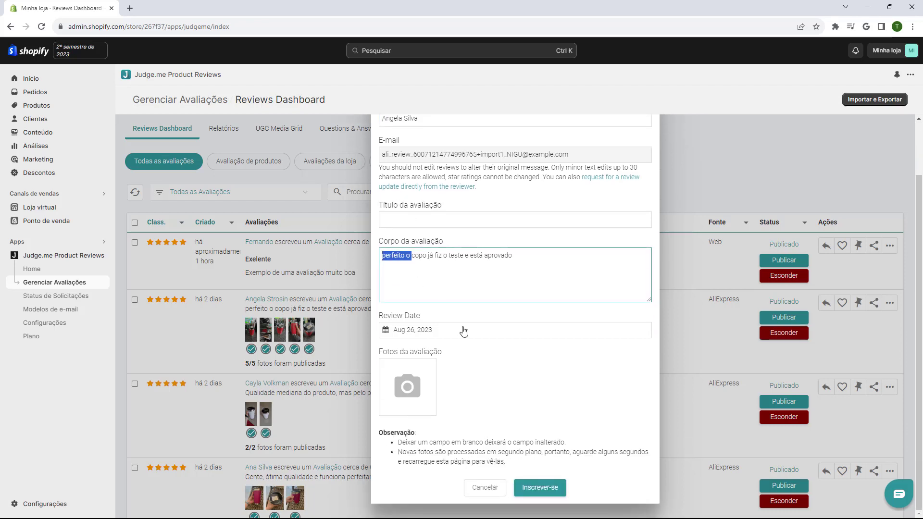
pyautogui.scroll(2, 471, 406)
pyautogui.click(464, 415)
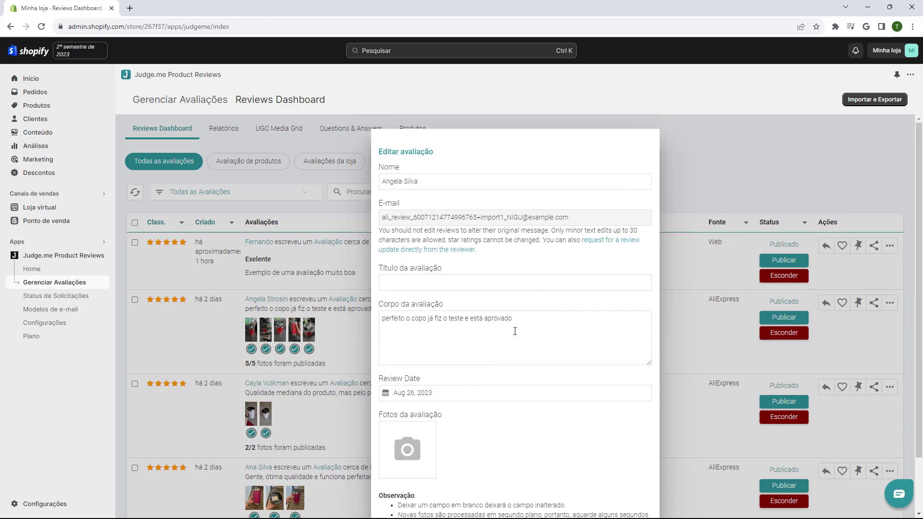
pyautogui.scroll(-2, 493, 193)
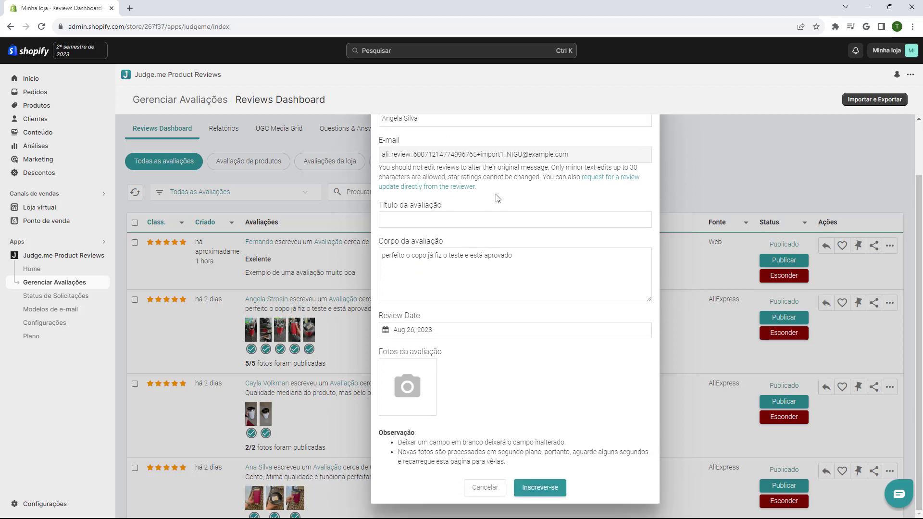
pyautogui.click(536, 491)
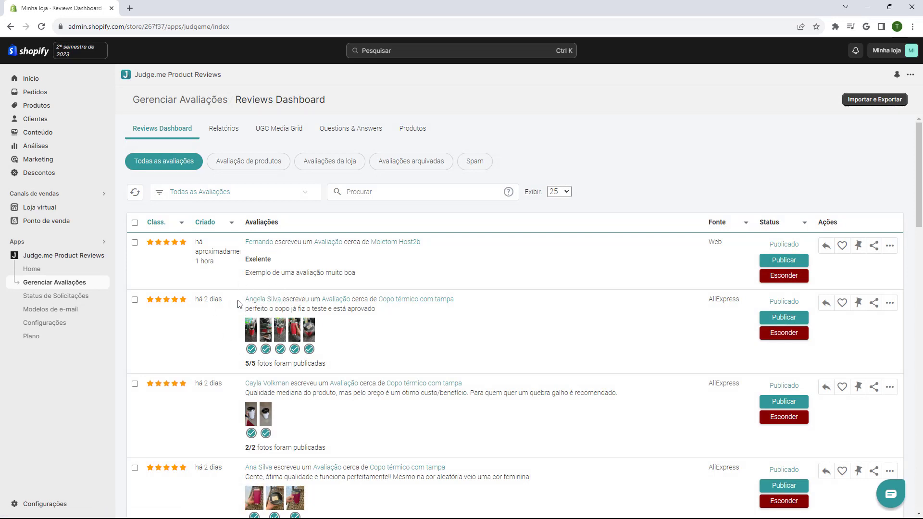
pyautogui.moveTo(241, 316); pyautogui.dragTo(368, 321)
pyautogui.click(323, 313)
pyautogui.scroll(-20, 442, 243)
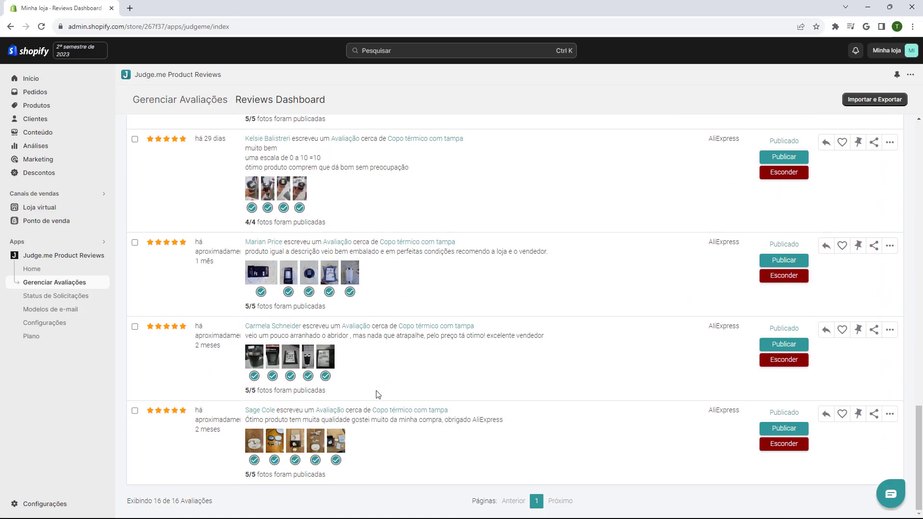
pyautogui.scroll(20, 408, 449)
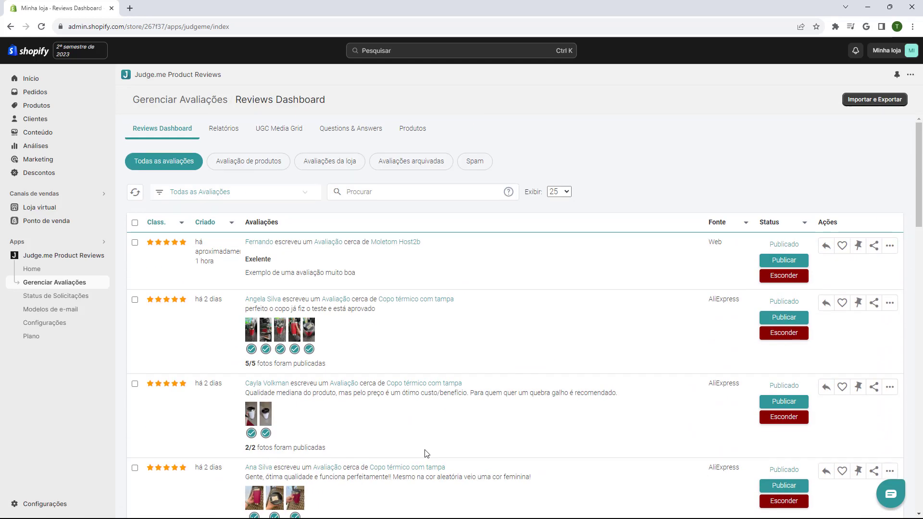